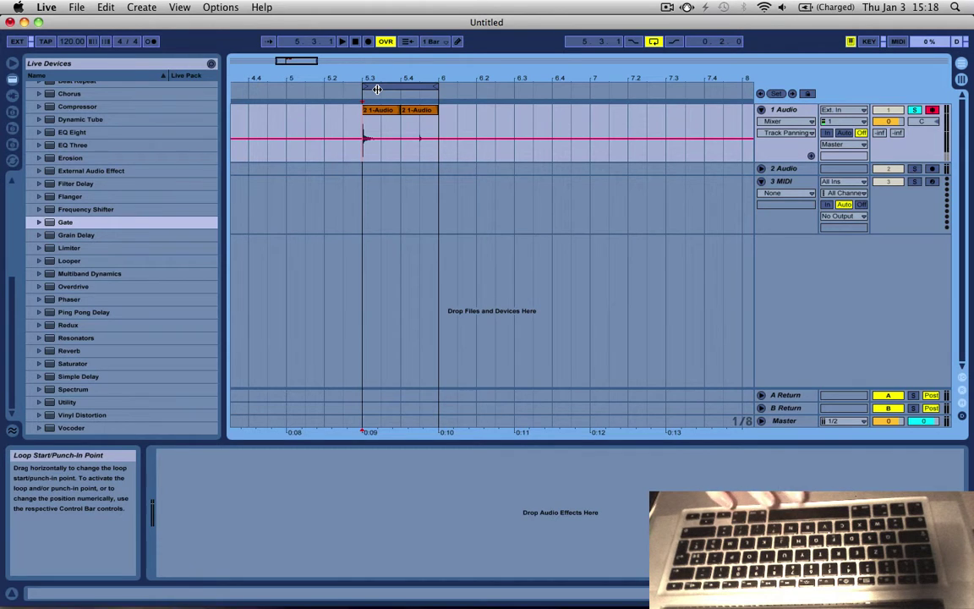
Step: Audition the looped clips and add the Multiband Dynamics effect to the track 1 Audio
key(space)
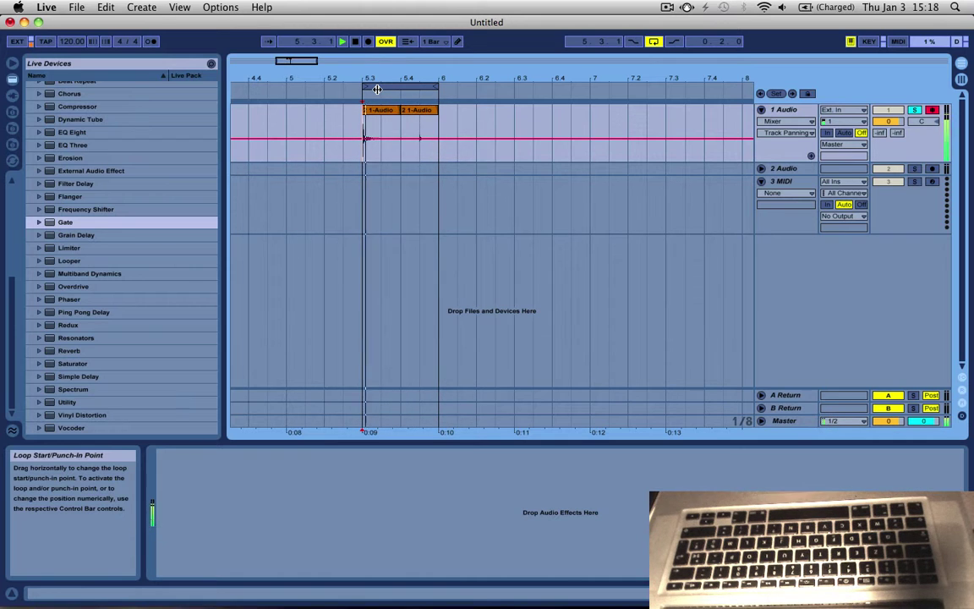
key(space)
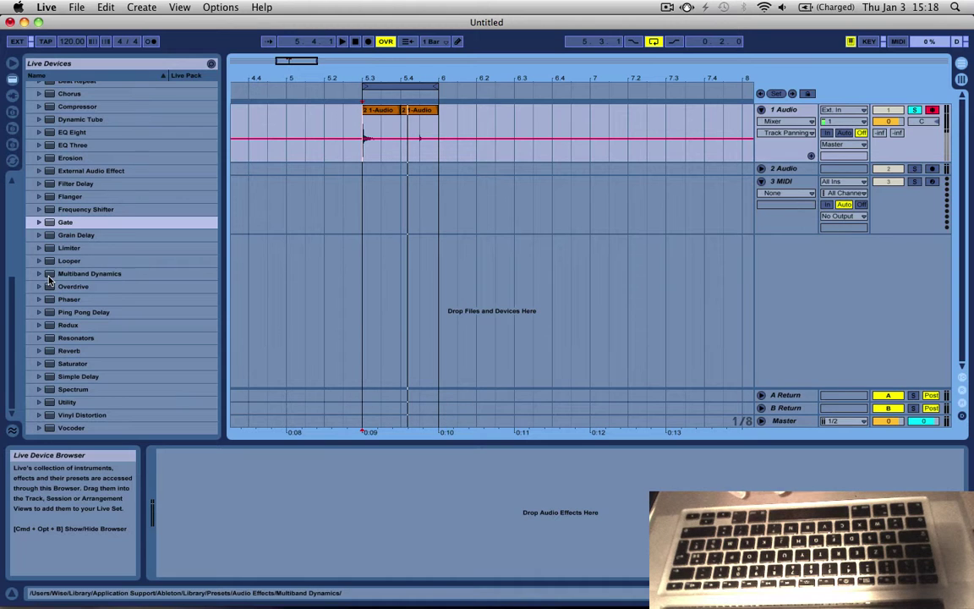
drag(80, 273, 391, 117)
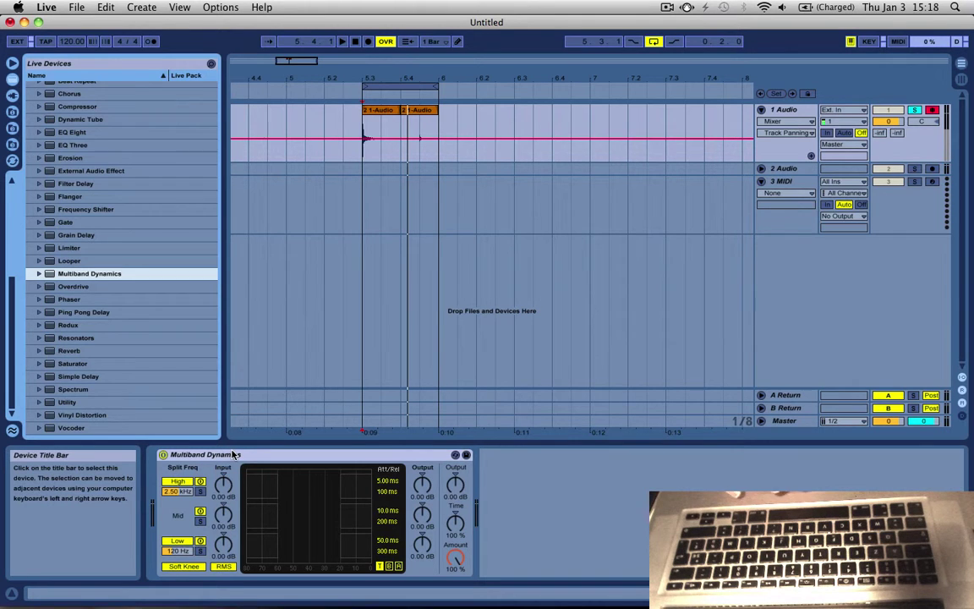
click(267, 455)
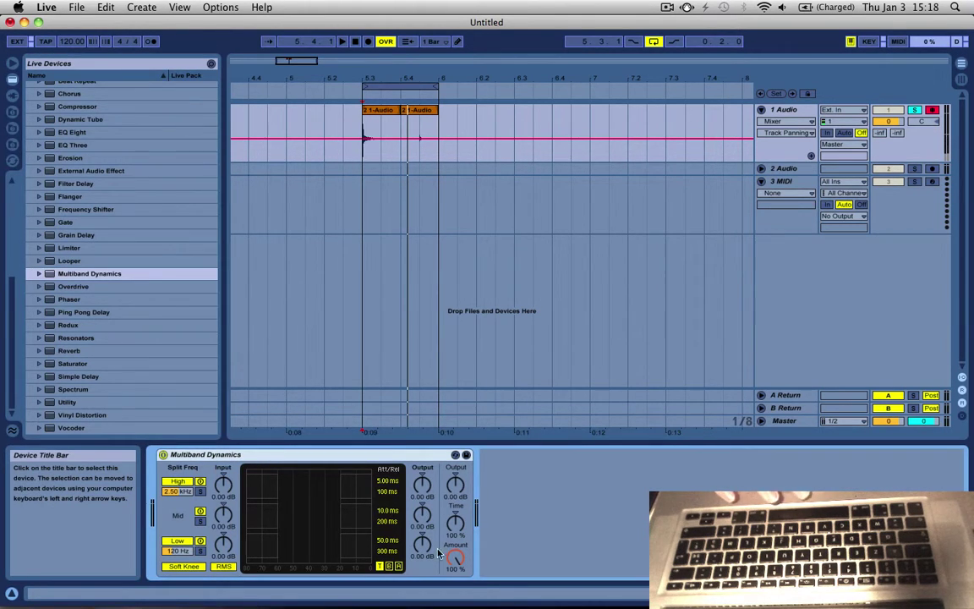
Step: Display the Below settings in Multiband Dynamics and raise the high band's threshold to -48.8 dB
click(398, 566)
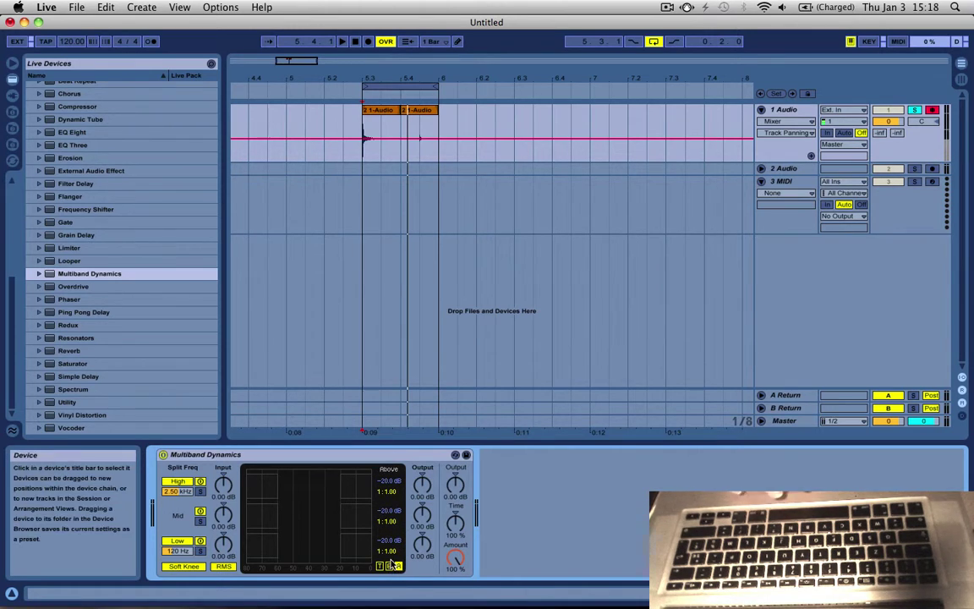
click(389, 566)
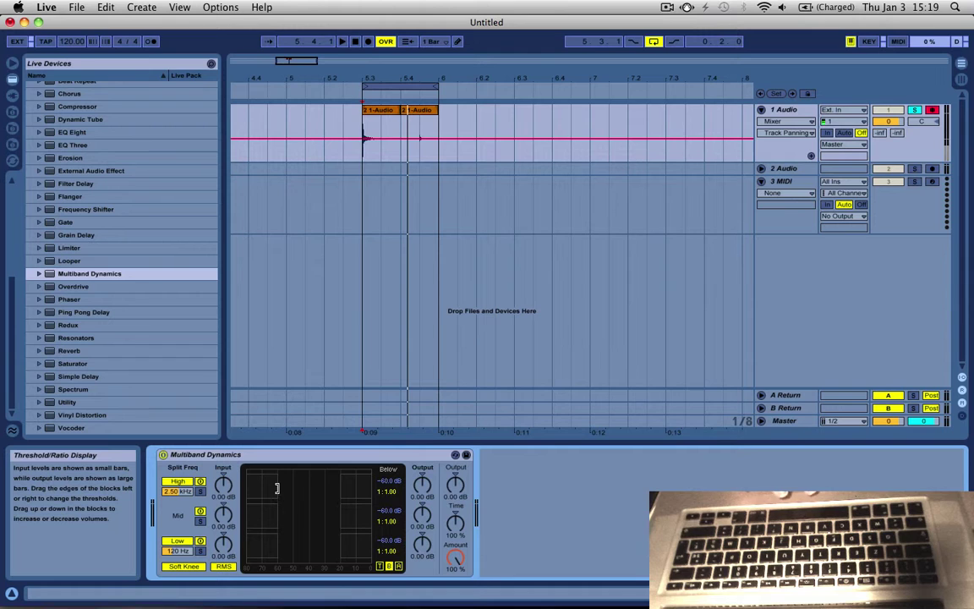
drag(276, 487, 308, 487)
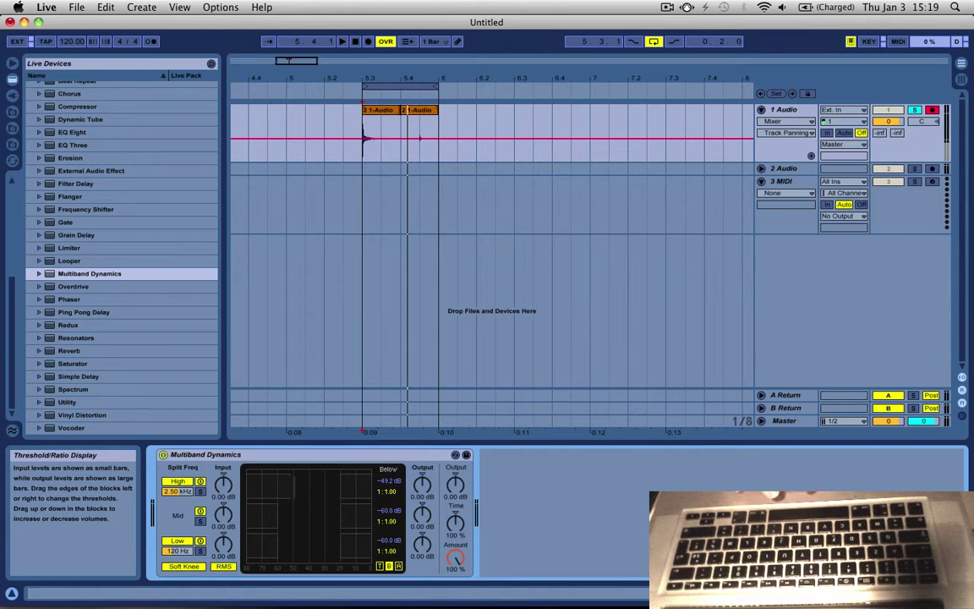
click(385, 483)
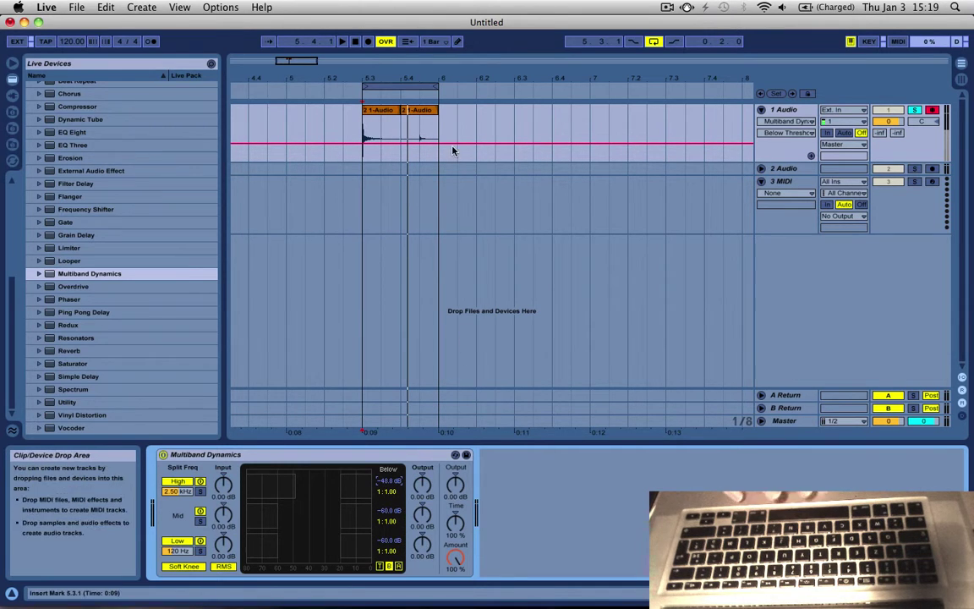
Step: Shorten the loop to the first clip, from 5.3 to 5.4, and deactivate the low band of Multiband Dynamics during playback
drag(437, 85, 401, 85)
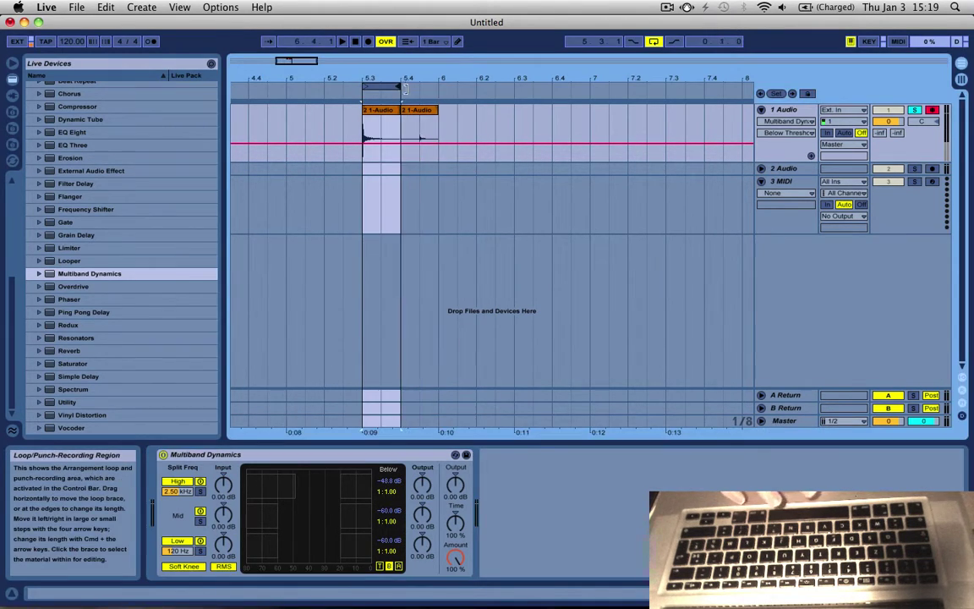
key(space)
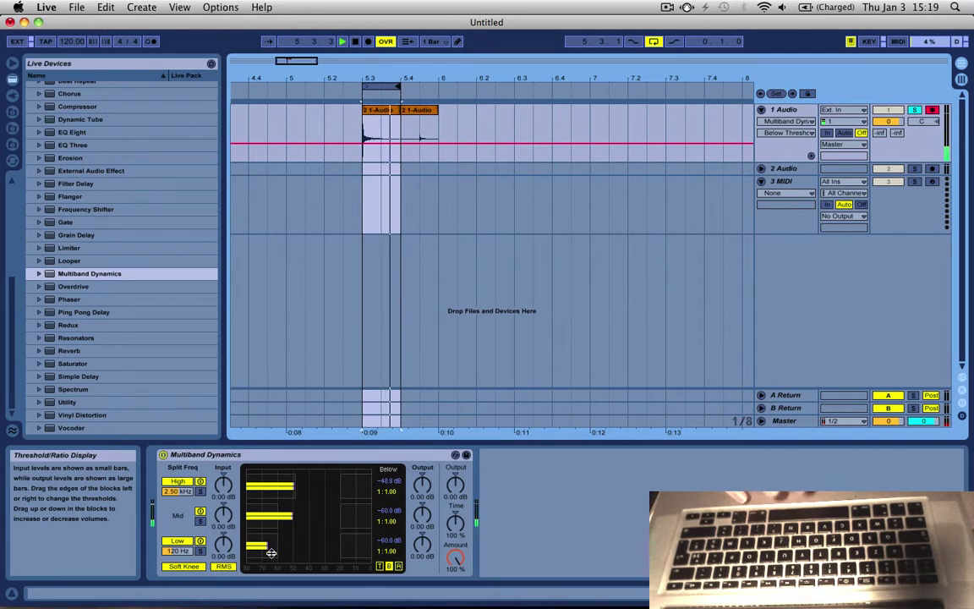
click(201, 541)
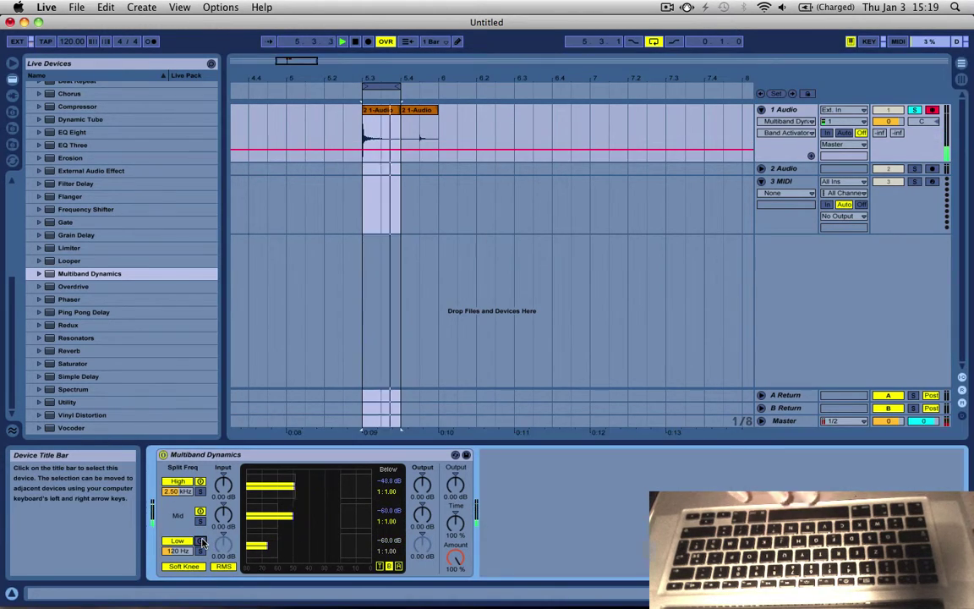
Step: Raise the Below thresholds of the high and mid bands to -38.2 dB while the loop plays
key(space)
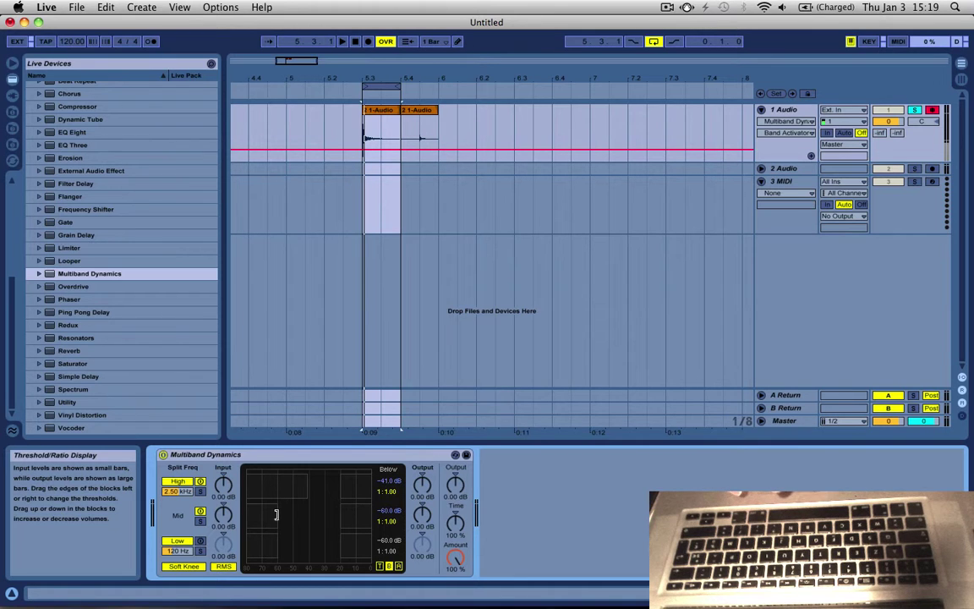
key(space)
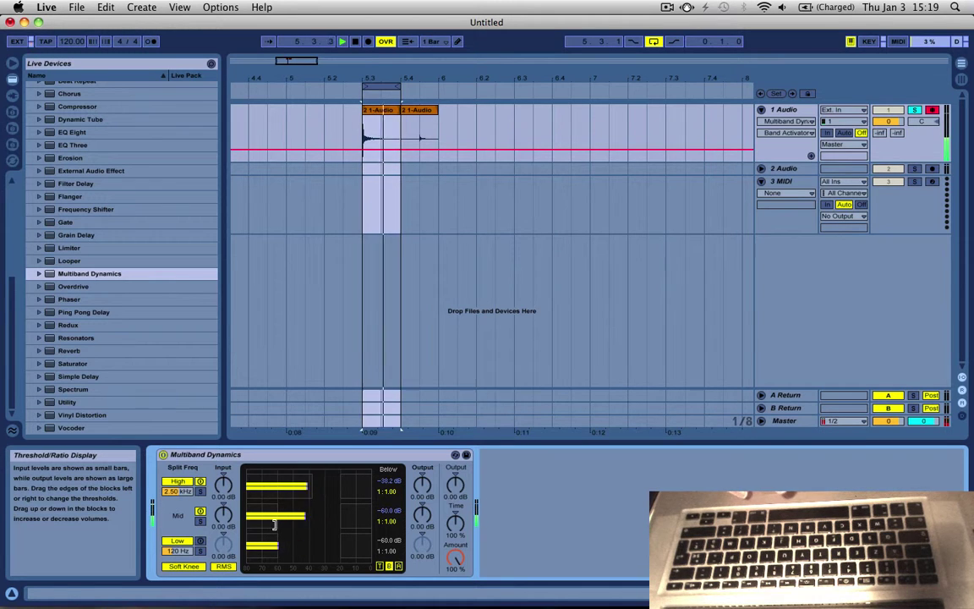
drag(274, 525, 303, 525)
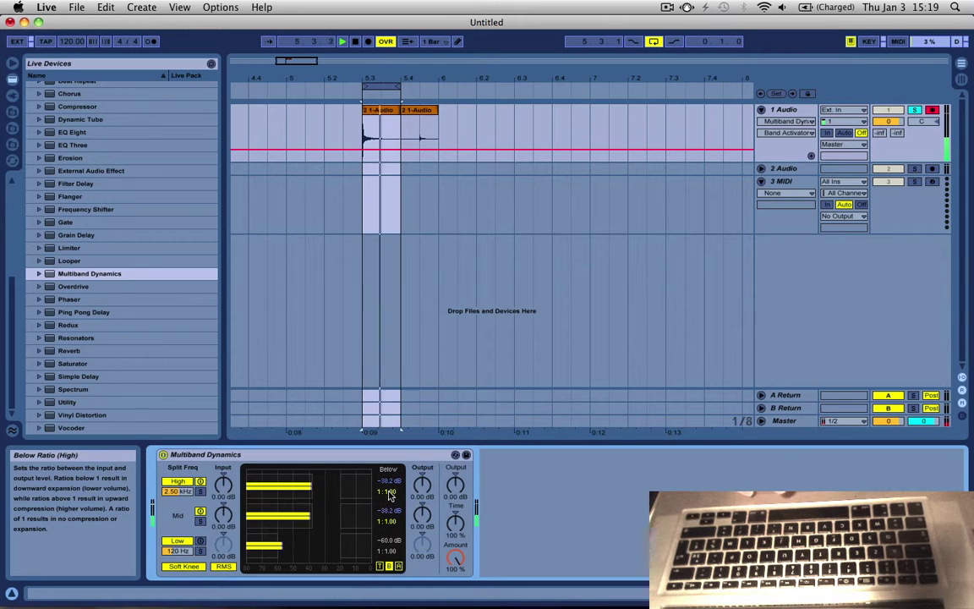
Step: Lower the high and mid bands' Below ratios to 1:0.25 and fine-tune their thresholds to -36.2 dB and -37.2 dB
drag(390, 496, 390, 510)
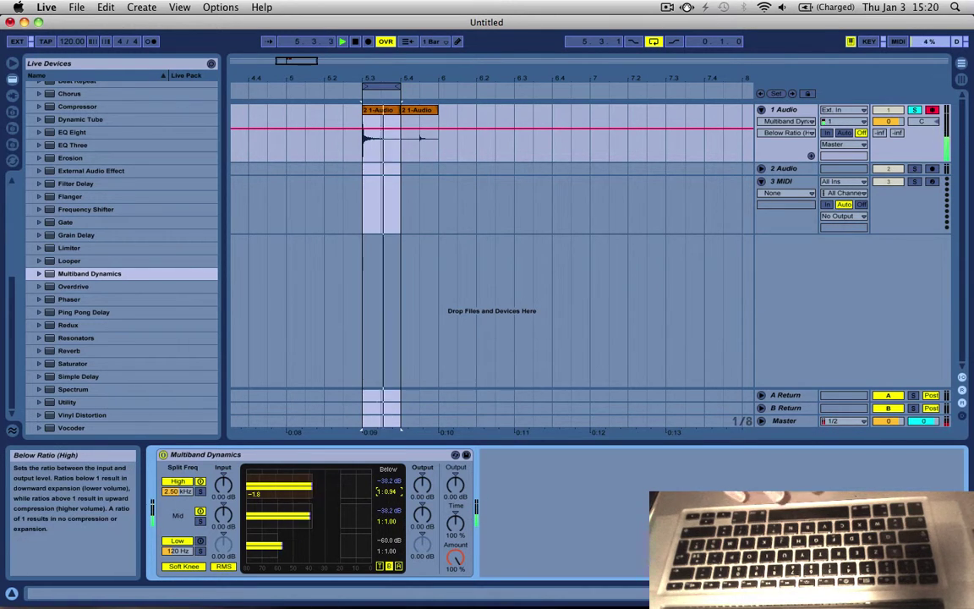
drag(386, 491, 386, 553)
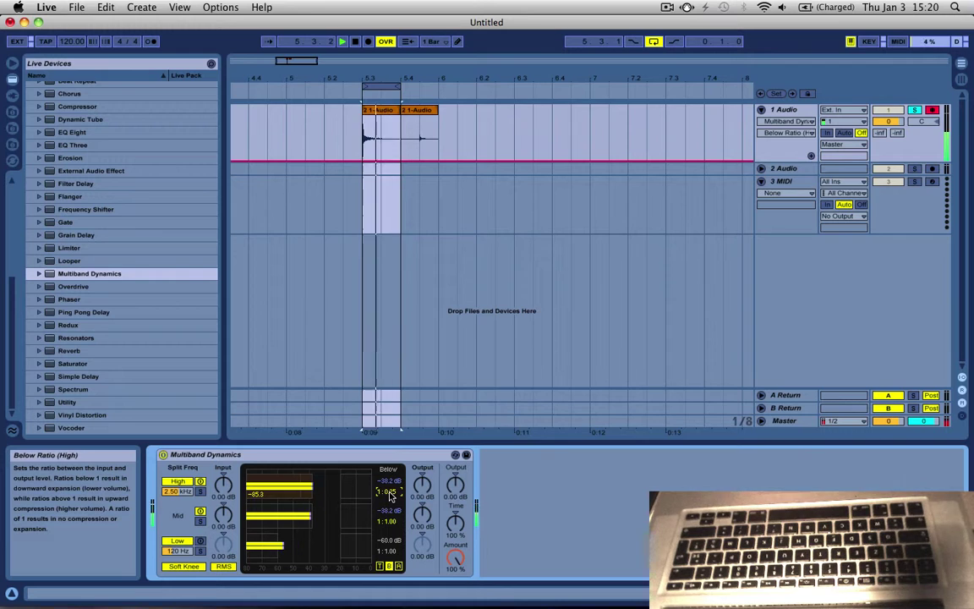
mouse_move(386, 520)
mouse_down()
mouse_move(386, 536)
mouse_move(378, 521)
mouse_up()
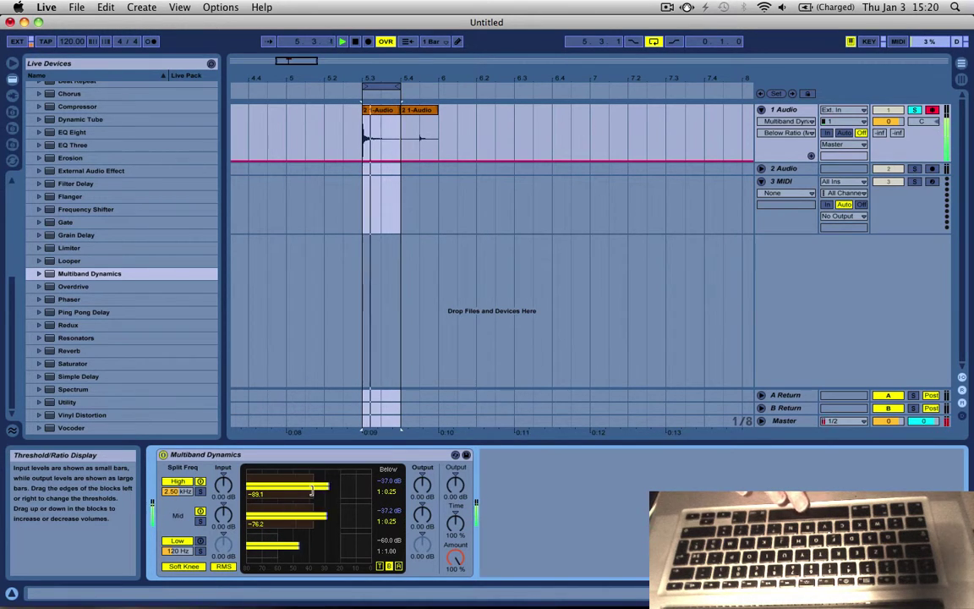
key(space)
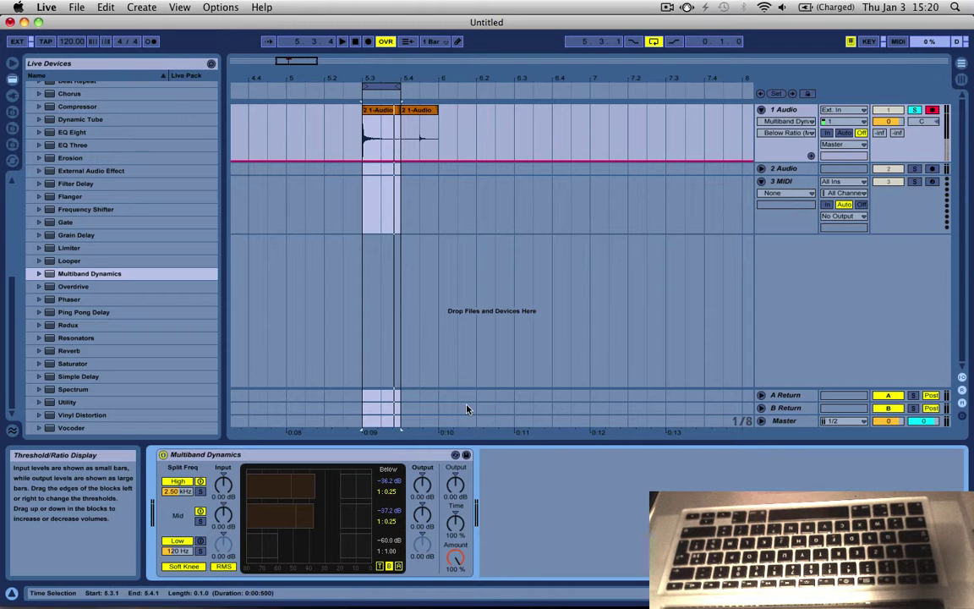
Step: Extend the loop to cover both clips, from 5.3 to 6, and audition the processed sound
key(space)
key(space)
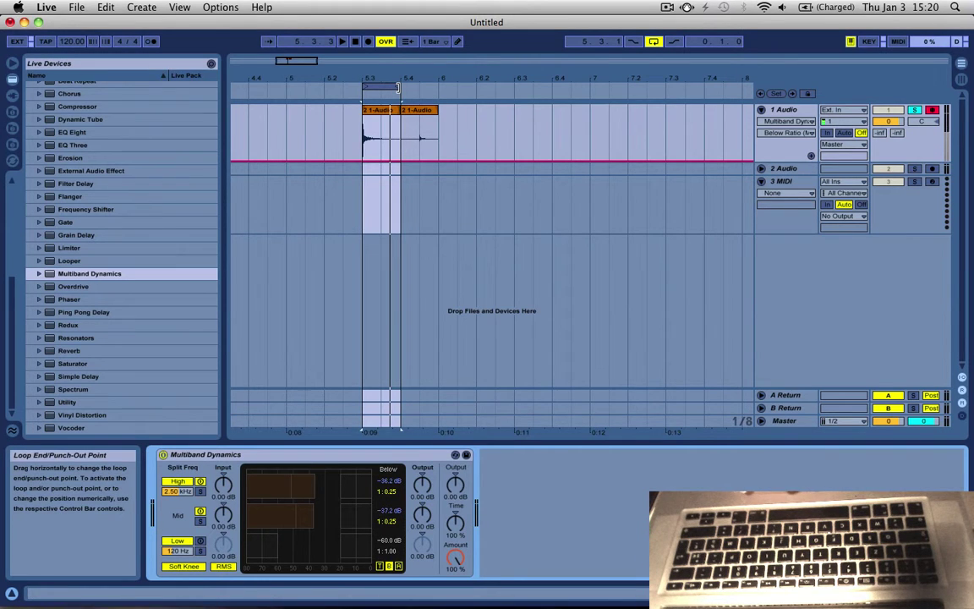
drag(406, 87, 436, 87)
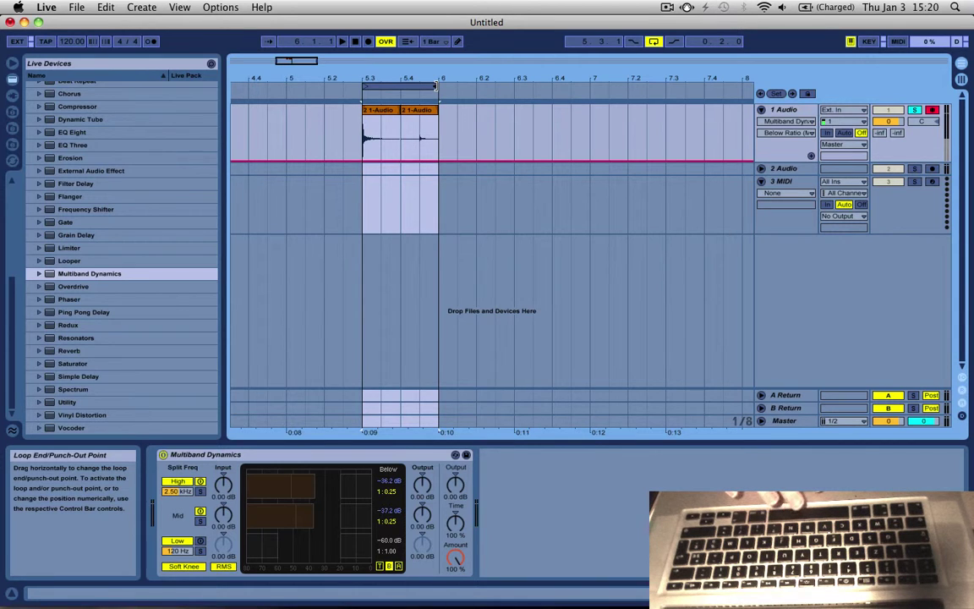
key(space)
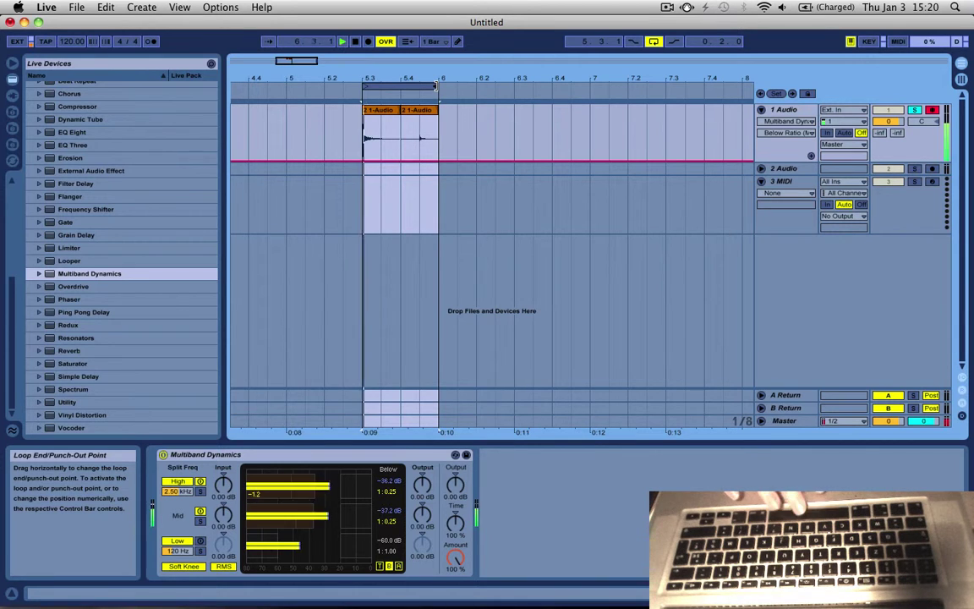
click(432, 94)
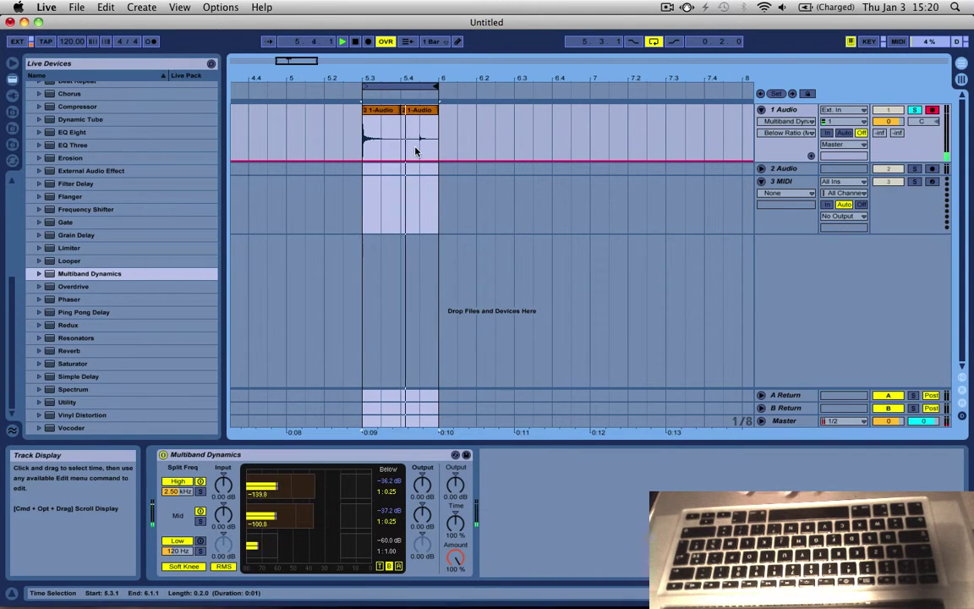
key(space)
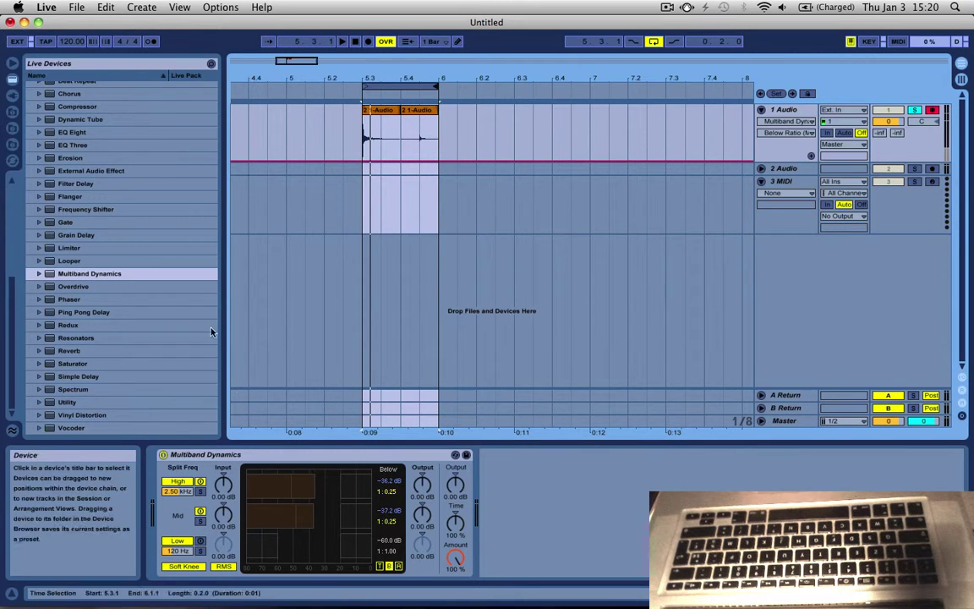
Step: Add a Gate after Multiband Dynamics and set its attack to 0.02 ms
click(49, 223)
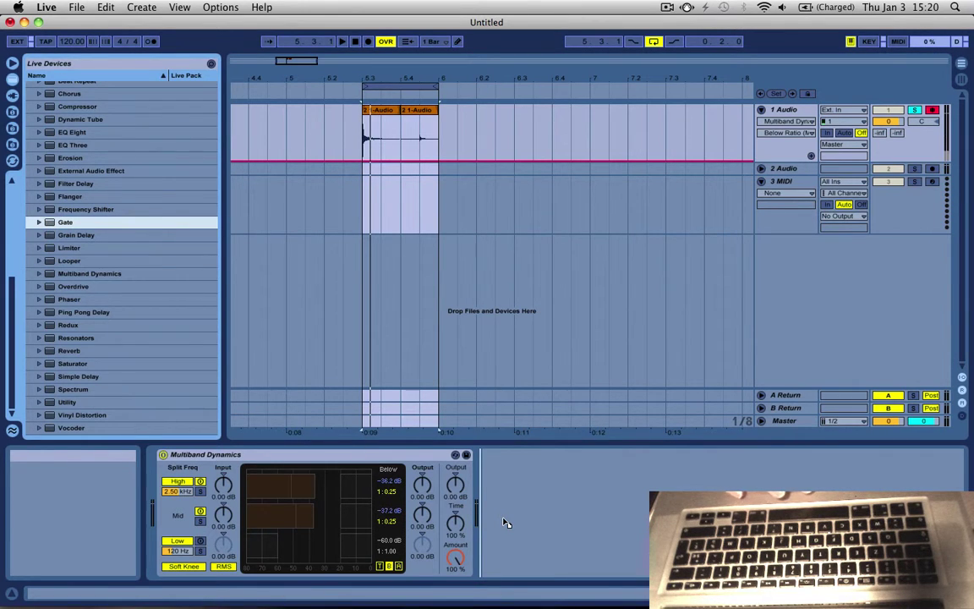
key(Return)
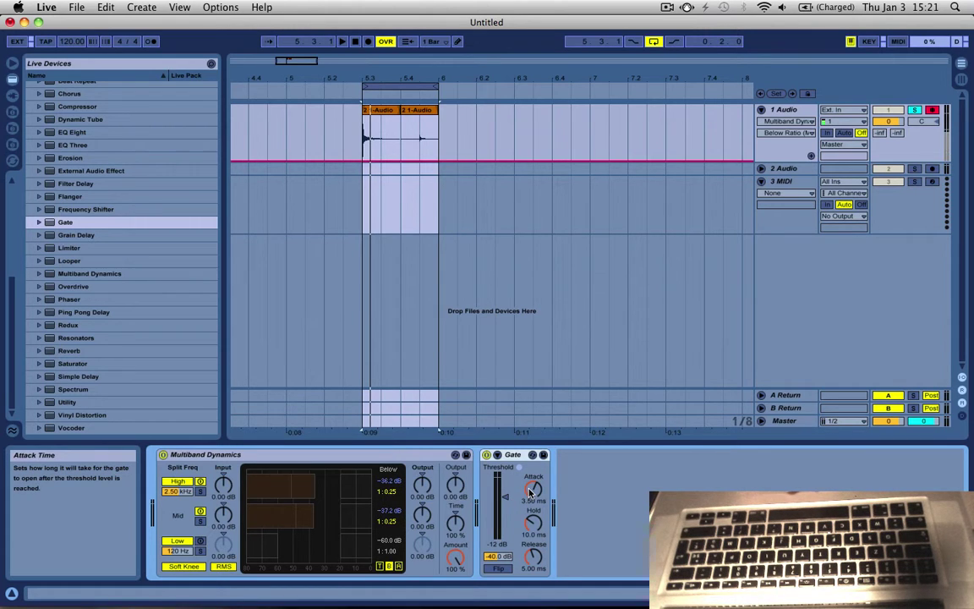
drag(532, 491, 531, 558)
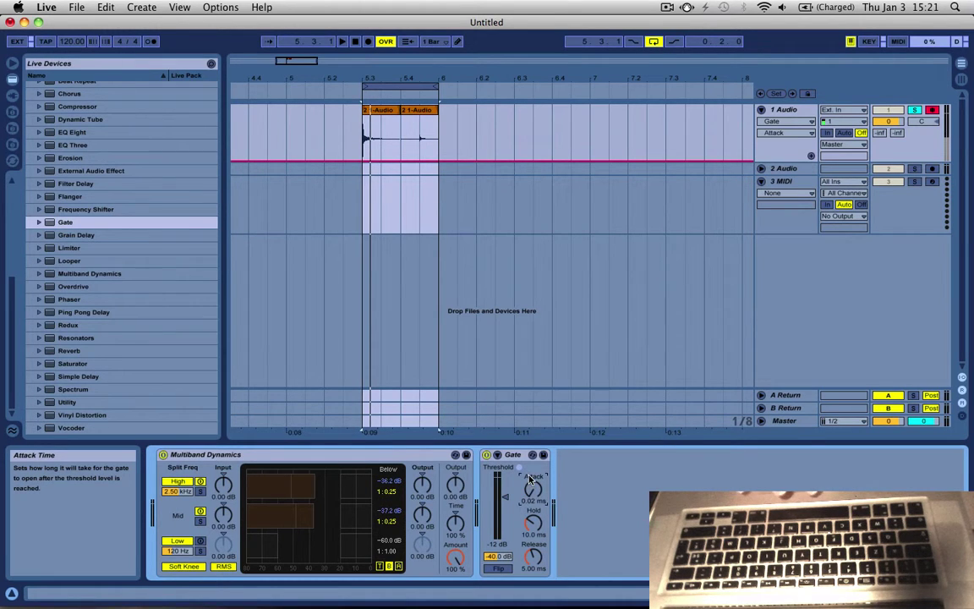
Step: Set the Gate's hold to 61.6 ms and its threshold to -16 dB while checking the loop by ear
drag(533, 523, 532, 483)
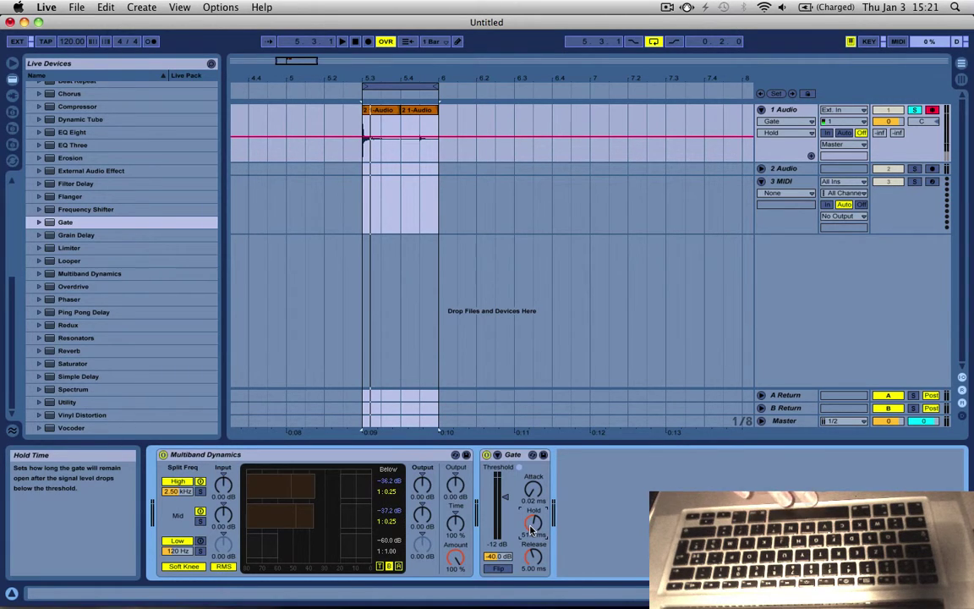
key(space)
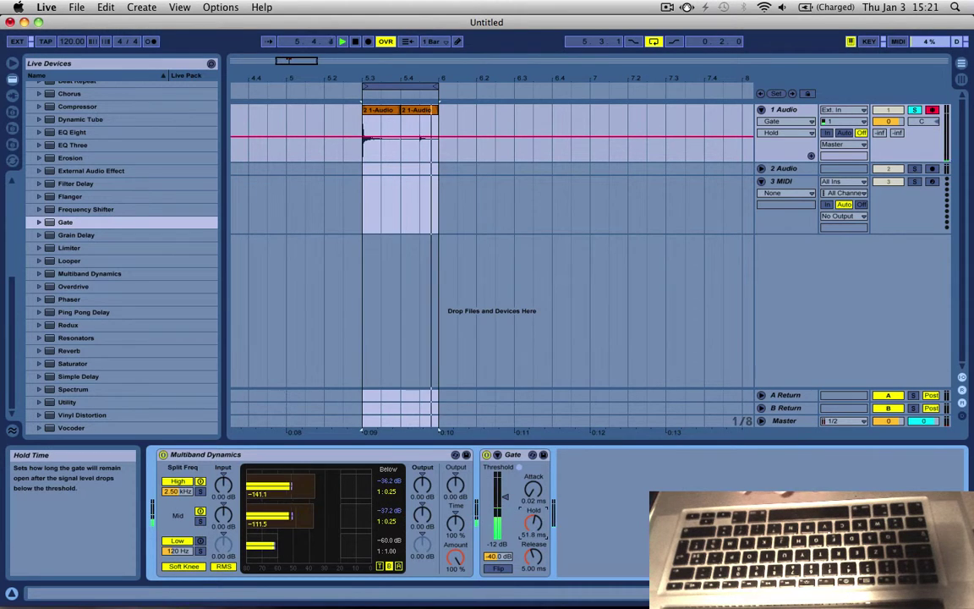
drag(533, 522, 505, 507)
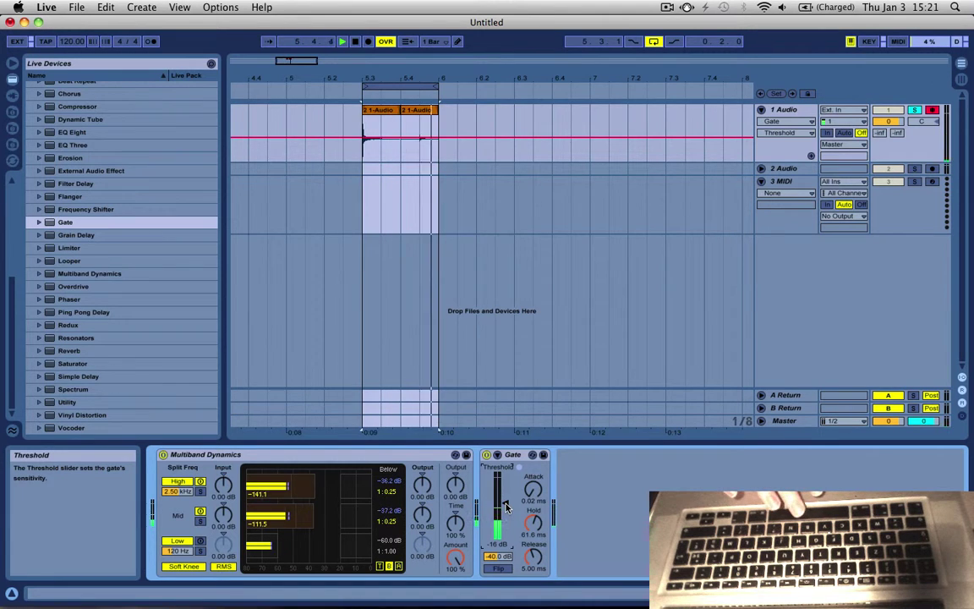
key(space)
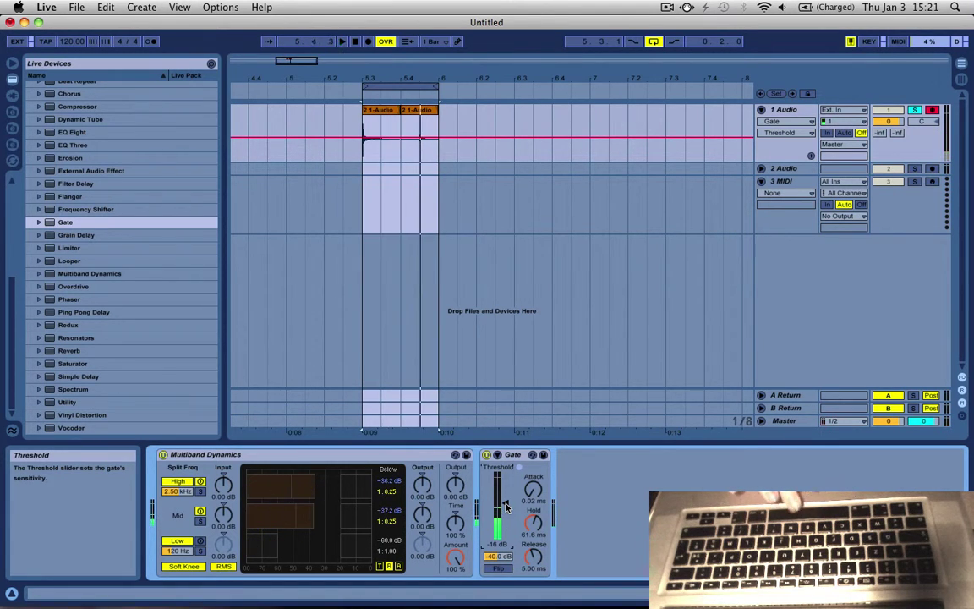
Step: Compare the loop's sound with Multiband Dynamics and Gate both bypassed and with both active again
click(163, 455)
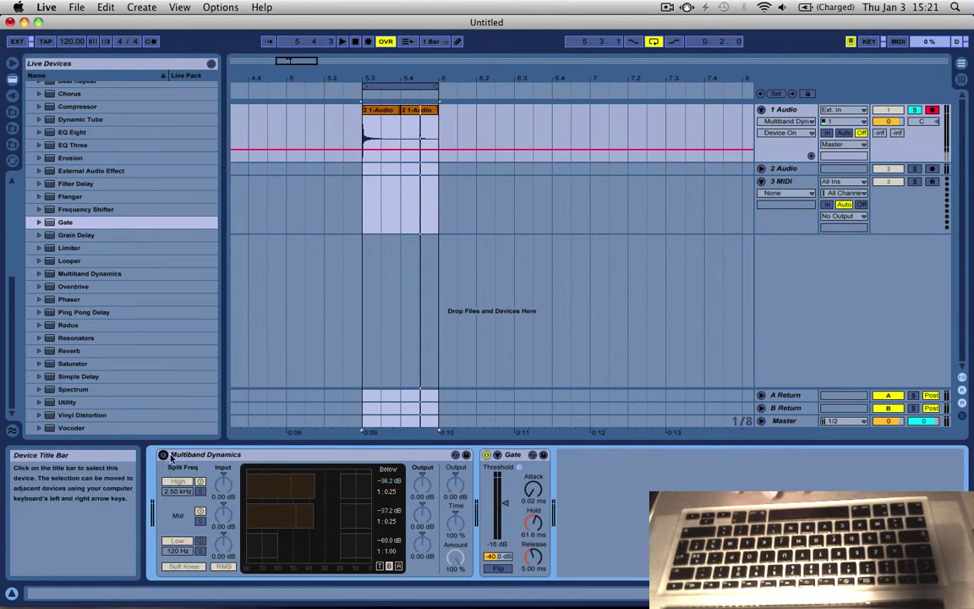
click(486, 455)
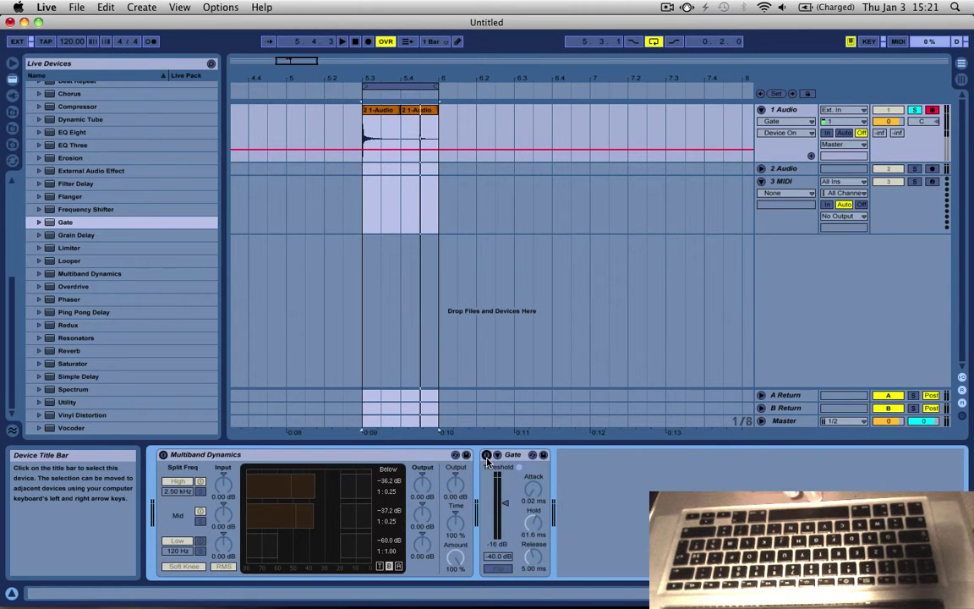
key(space)
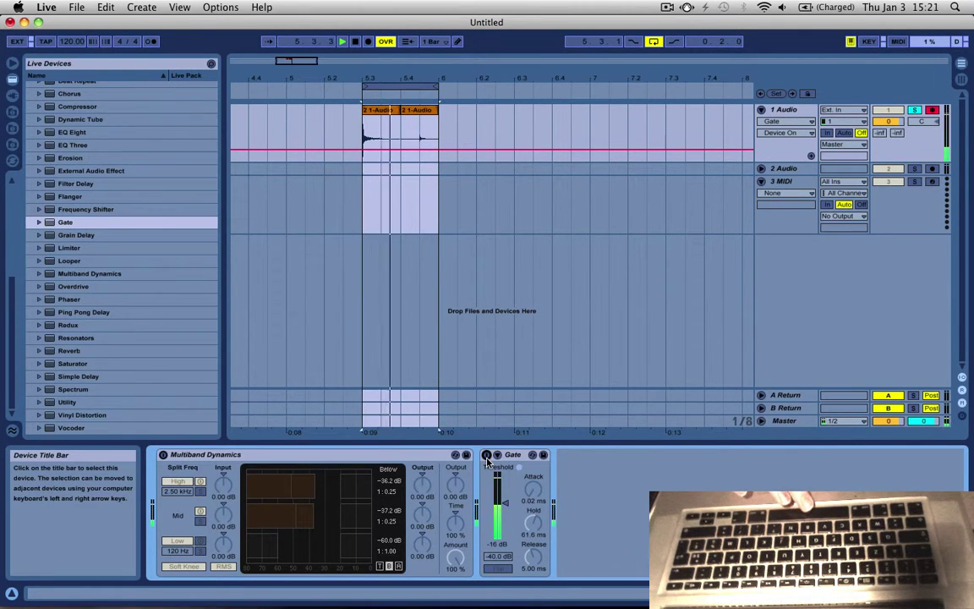
key(space)
click(486, 455)
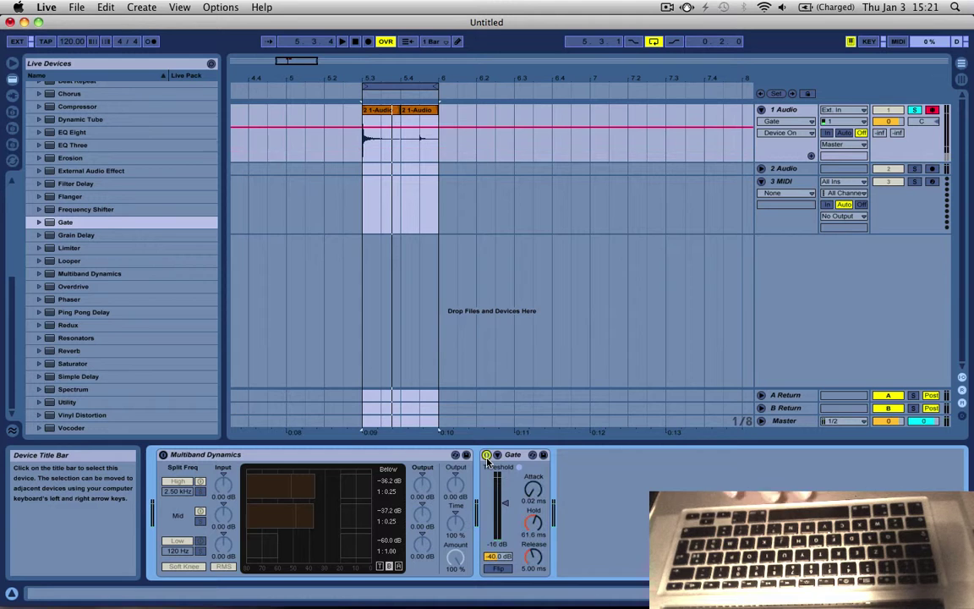
click(254, 454)
key(space)
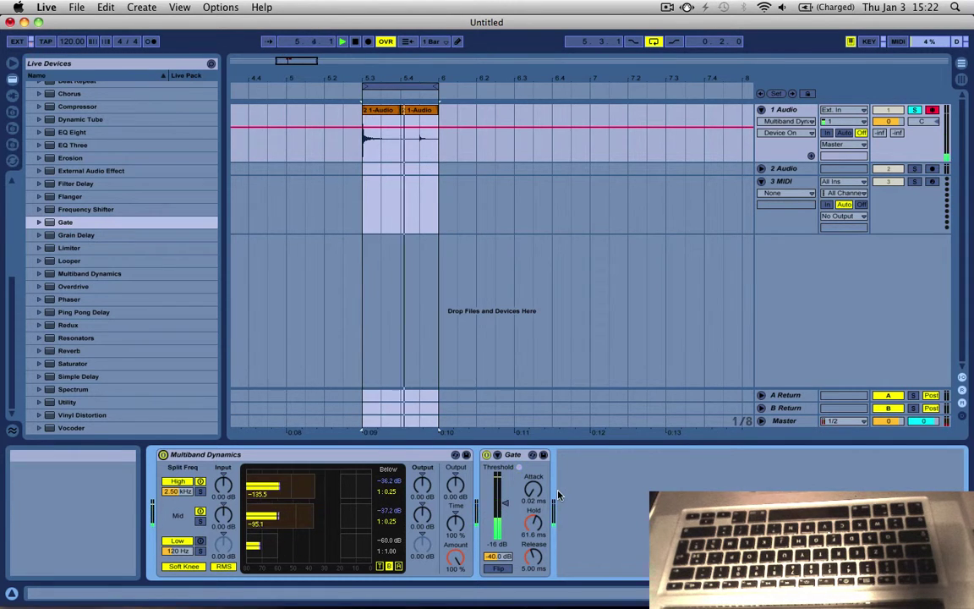
Step: Playing from the second clip, set Multiband Dynamics' high and mid above ratios to 1:0.69 and 1:0.65, with output gains of -13.0 and -10.8 dB
key(space)
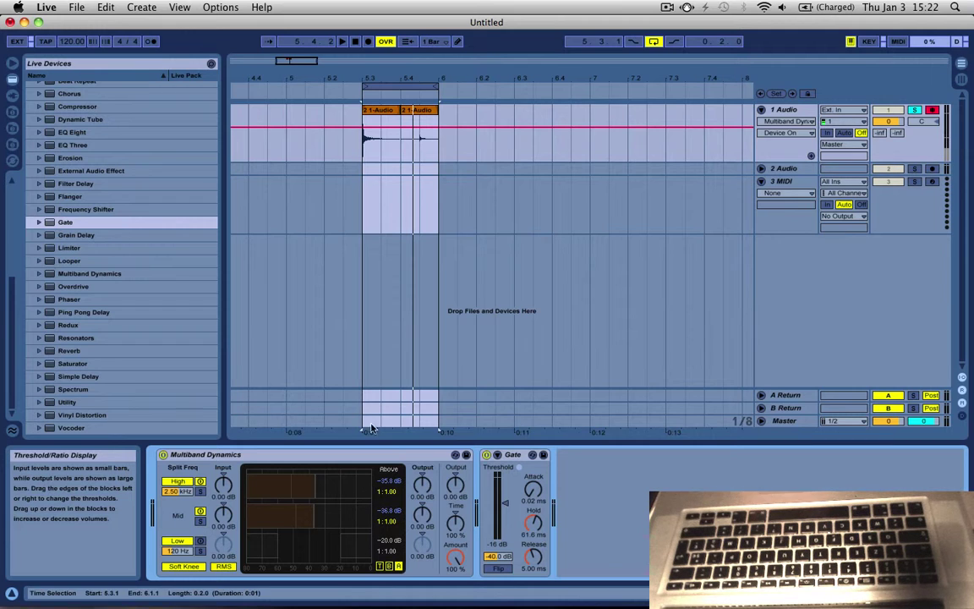
click(418, 111)
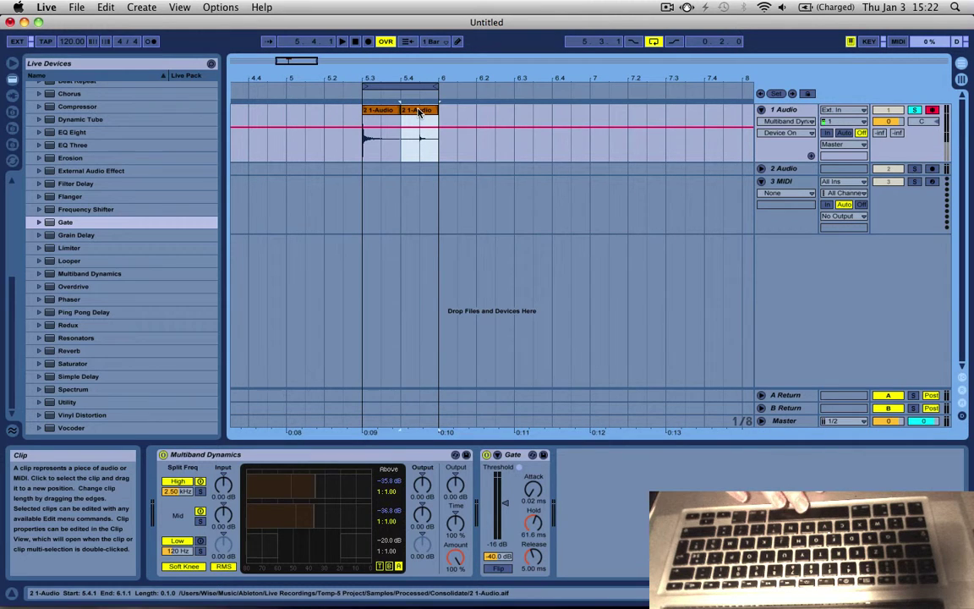
key(space)
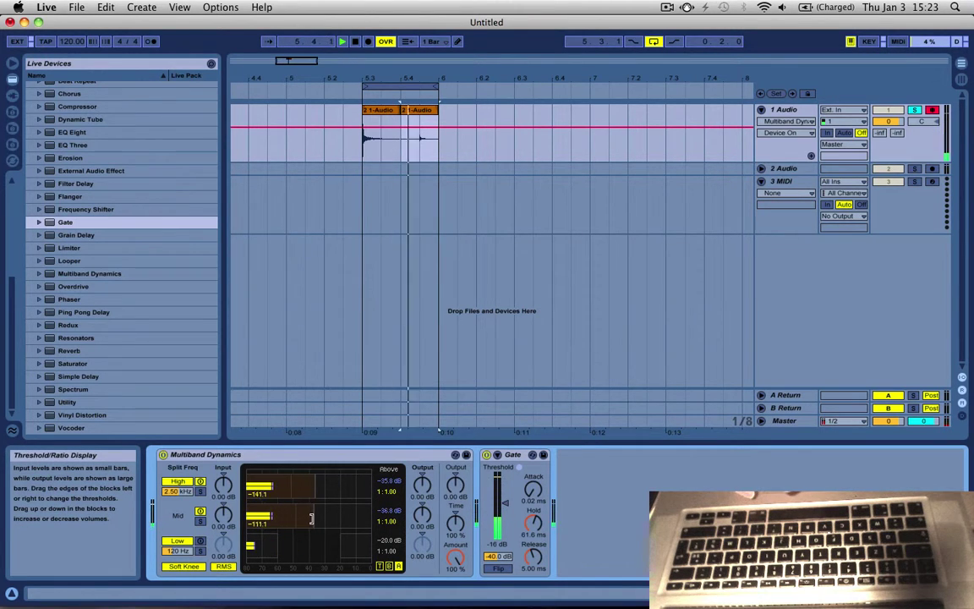
drag(387, 491, 390, 550)
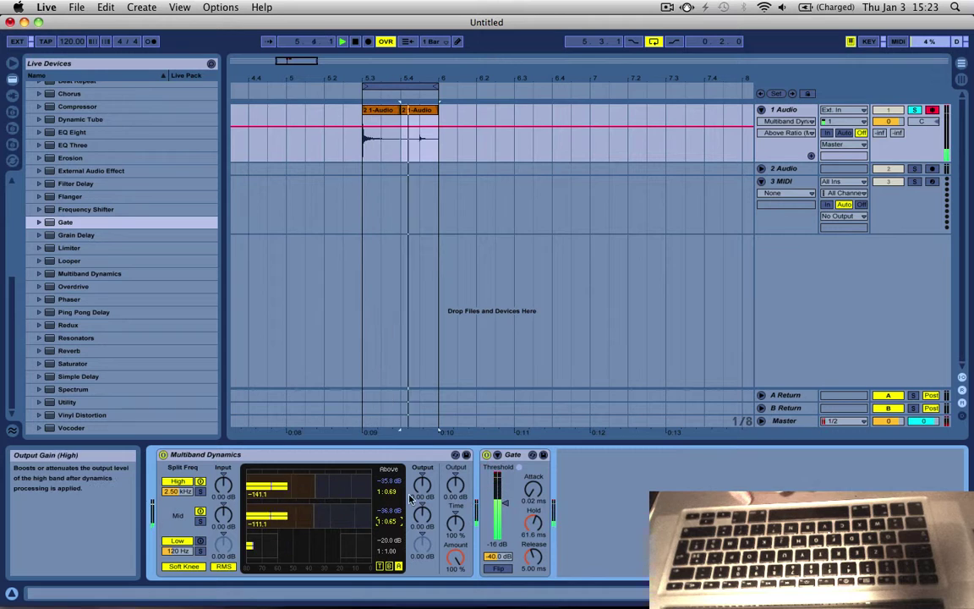
mouse_move(422, 485)
mouse_down()
mouse_move(422, 528)
mouse_move(422, 490)
mouse_up()
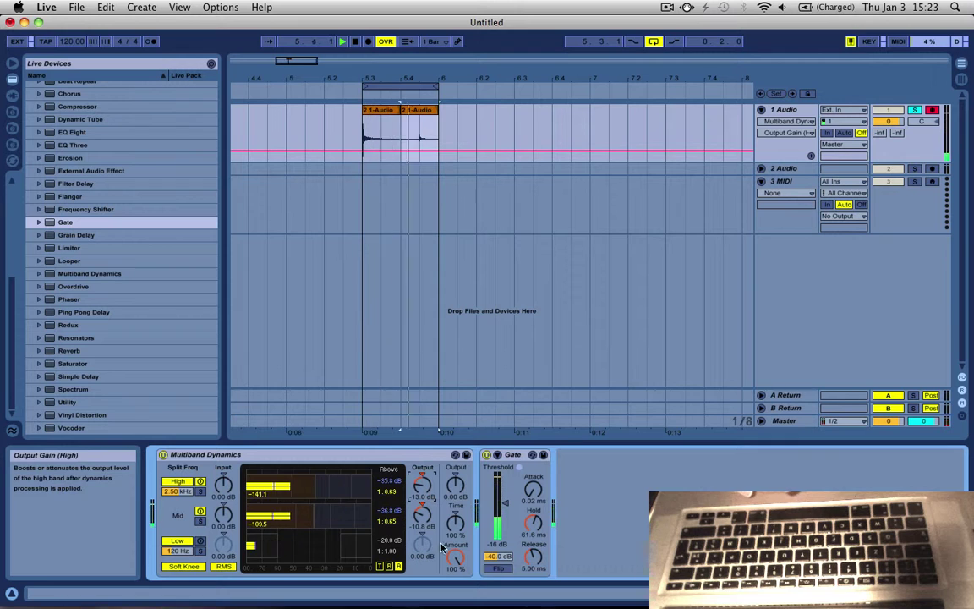
Step: Lower the Gate's threshold to -24 dB while the loop plays, fine-tuning it by ear
click(506, 504)
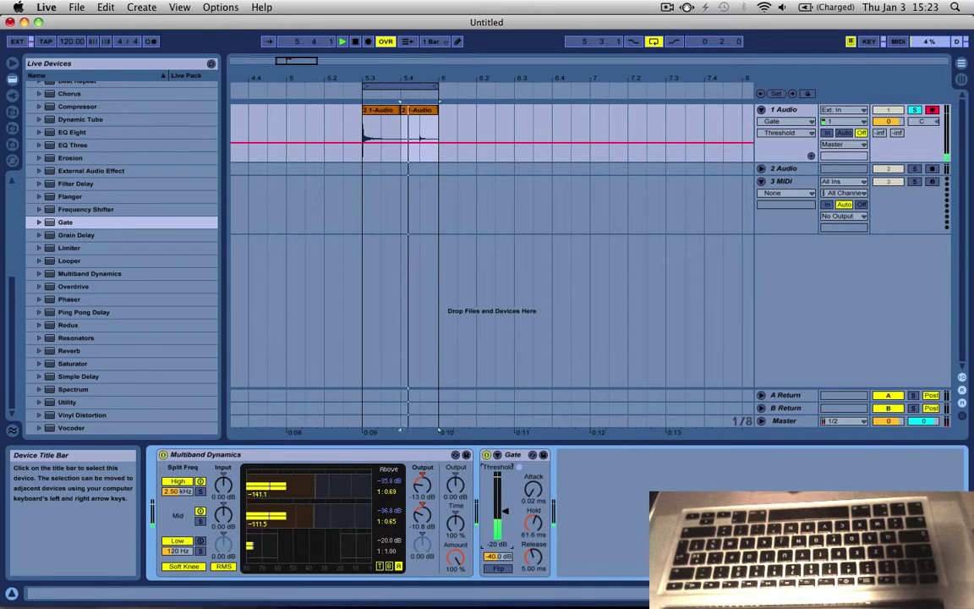
key(Down)
key(Down)
key(Down)
key(Down)
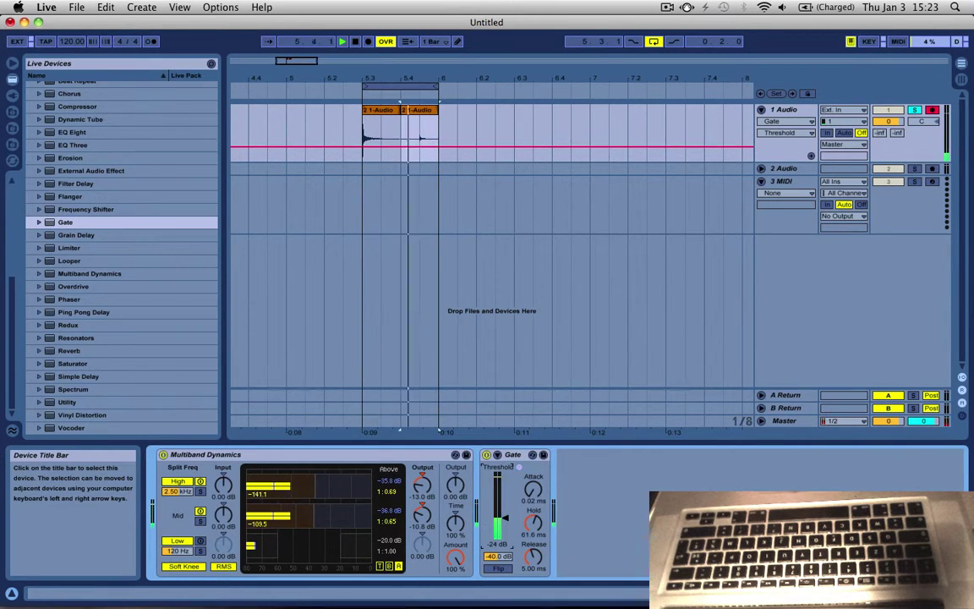
key(Up)
key(Up)
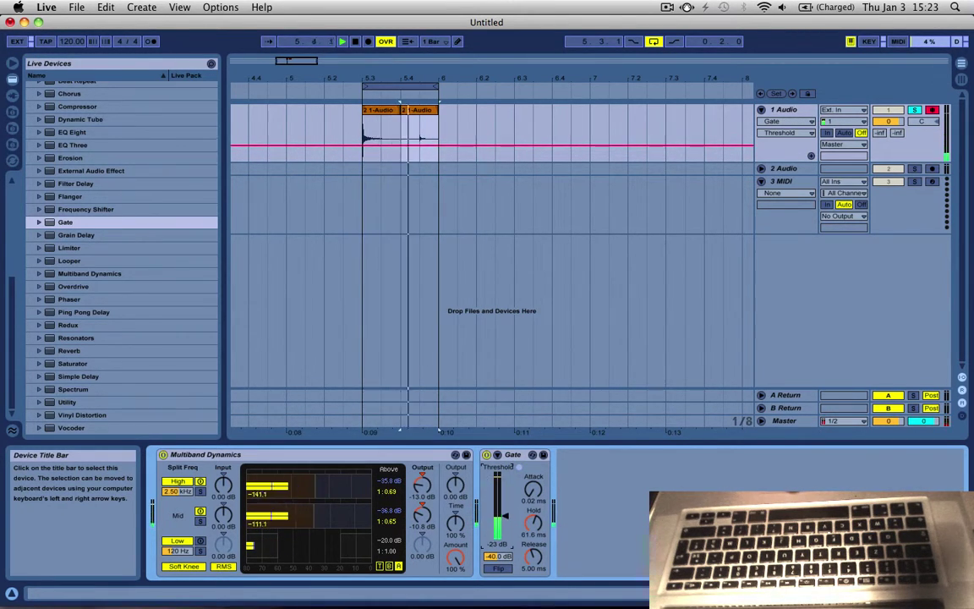
key(Down)
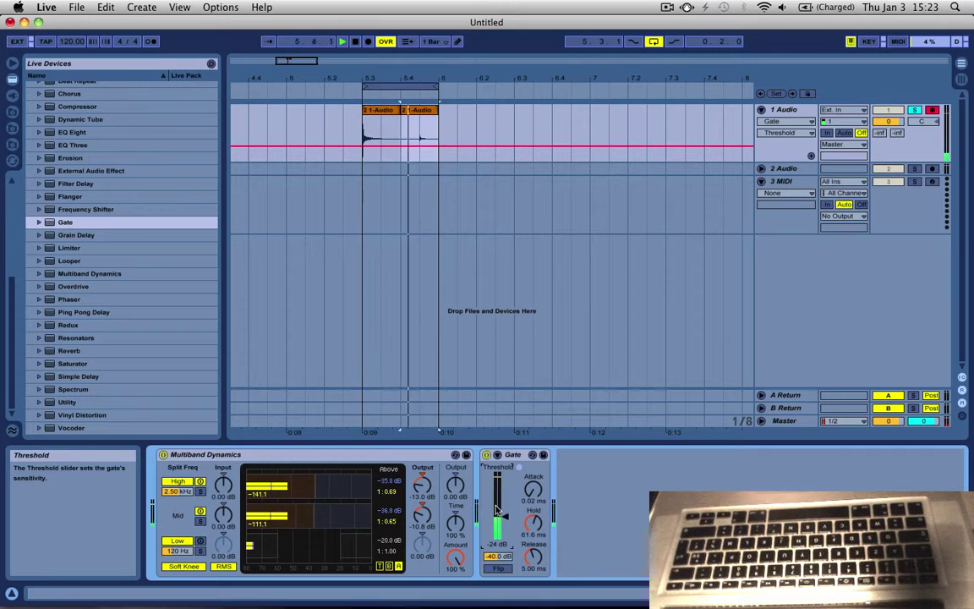
mouse_move(604, 602)
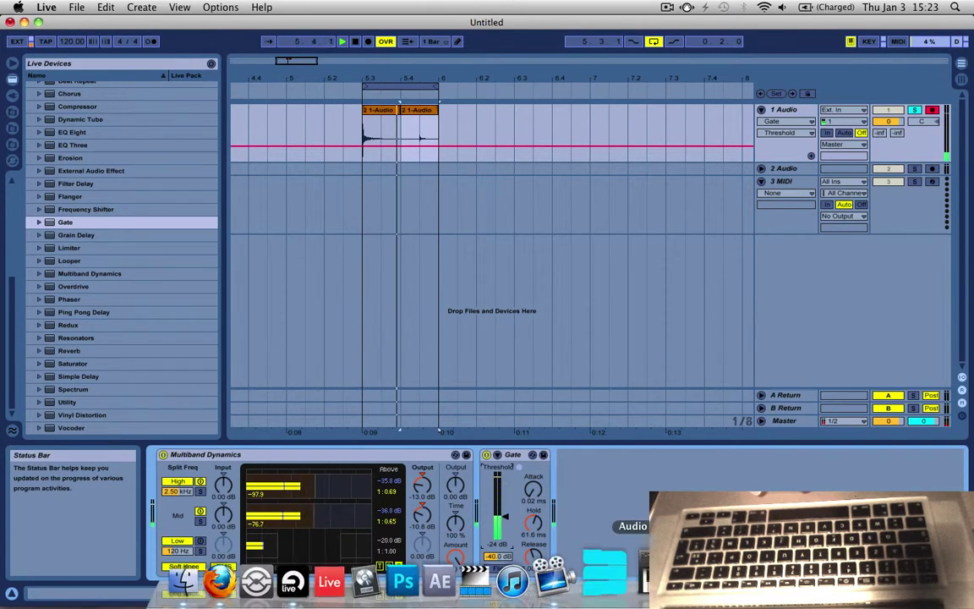